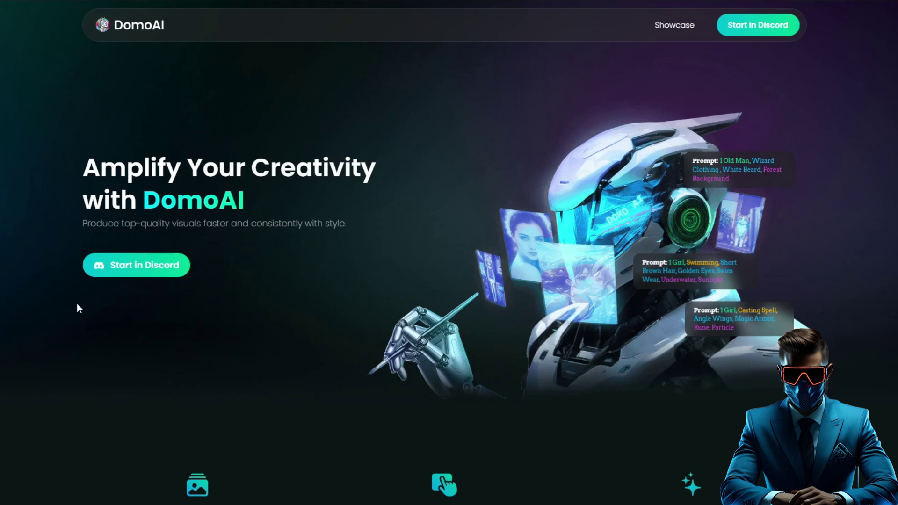
Step: Launch the DomoAI Discord server from the 'Start in Discord' button on the DomoAI homepage
{"action": "left_click", "coordinate": [130, 271]}
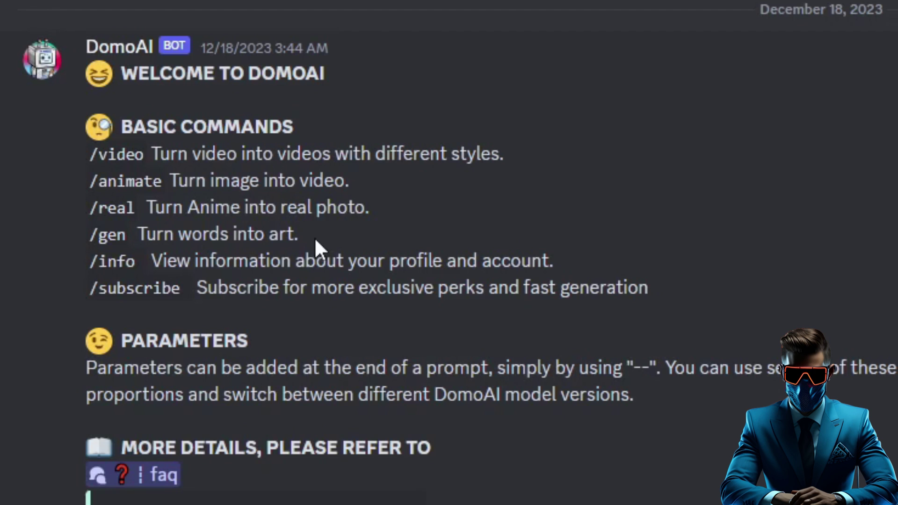
Step: Highlight the /gen command description in the how-to-use-domo welcome message
{"action": "left_click_drag", "start_coordinate": [275, 236], "coordinate": [91, 244]}
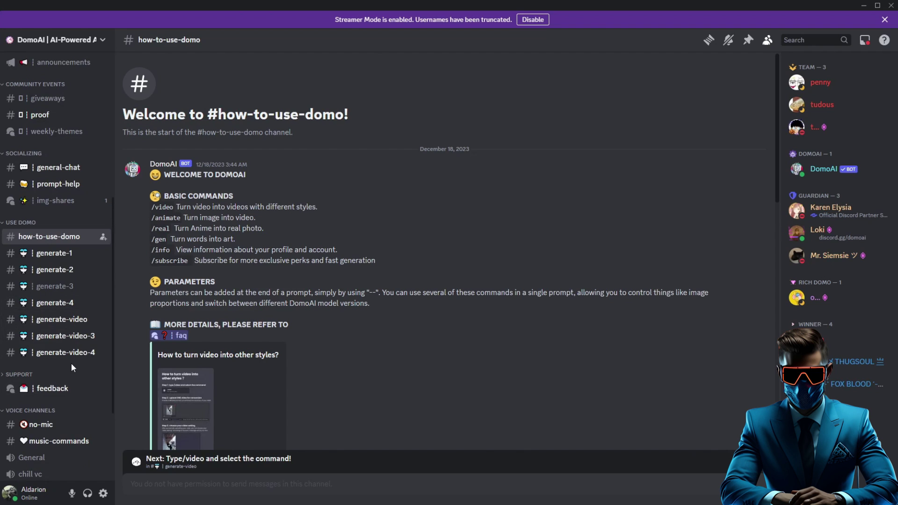
Step: In generate-video-4, send /video with Jack.mp4 attached and the prompt 'Jack Sparrow'
{"action": "left_click", "coordinate": [65, 352]}
{"action": "type", "text": "/video"}
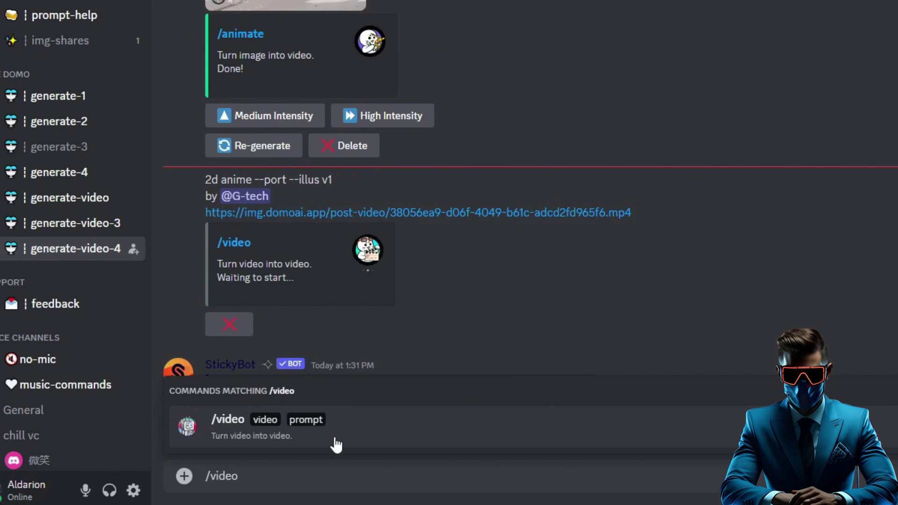
{"action": "left_click", "coordinate": [336, 445]}
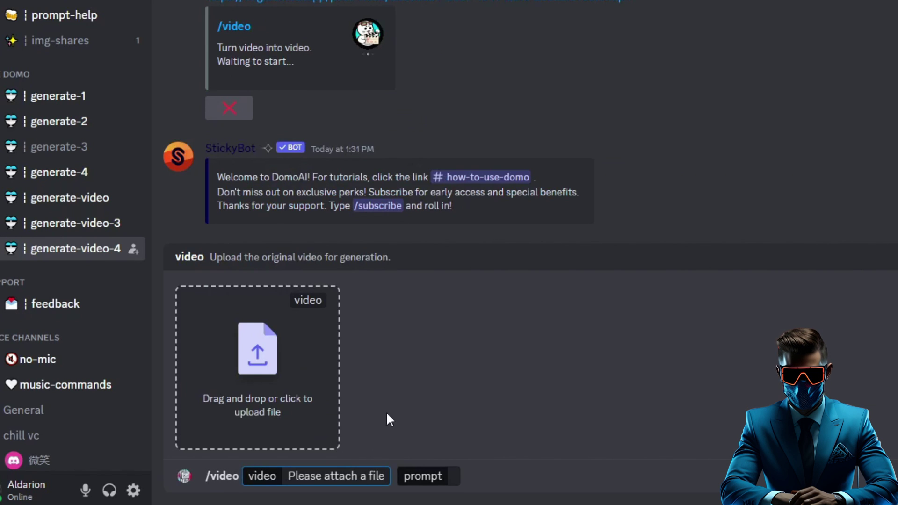
{"action": "left_click", "coordinate": [257, 364]}
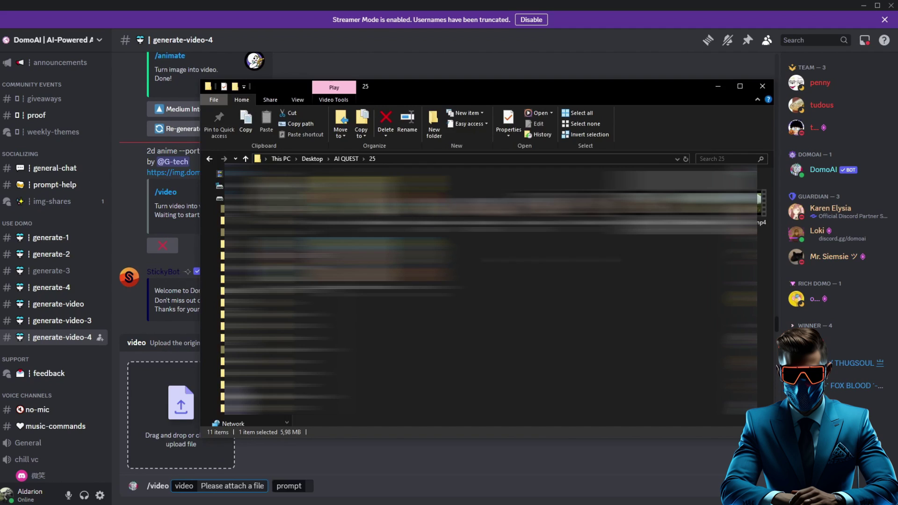
{"action": "key", "text": "Return"}
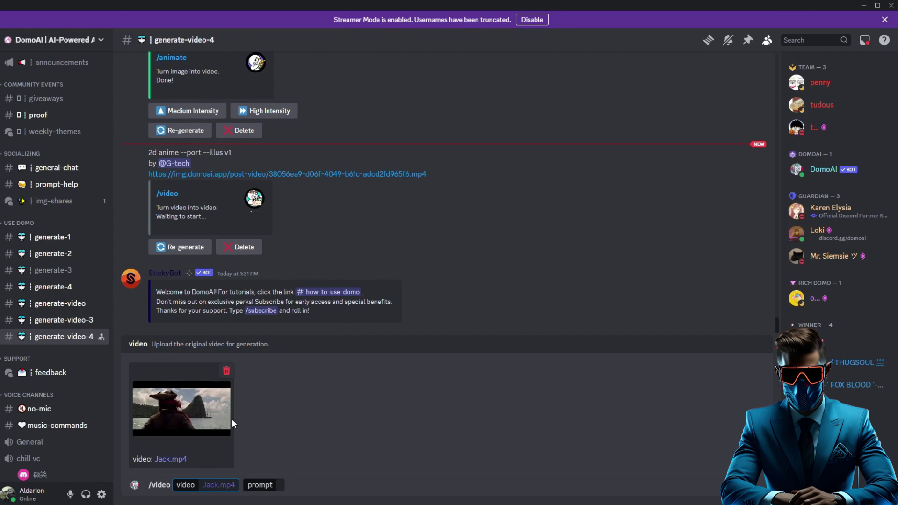
{"action": "left_click", "coordinate": [279, 486]}
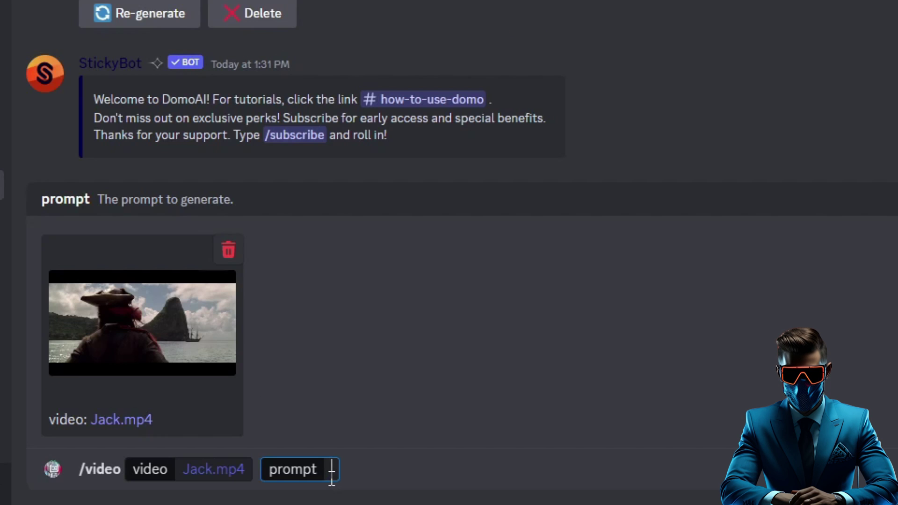
{"action": "type", "text": "Jack Sparrow"}
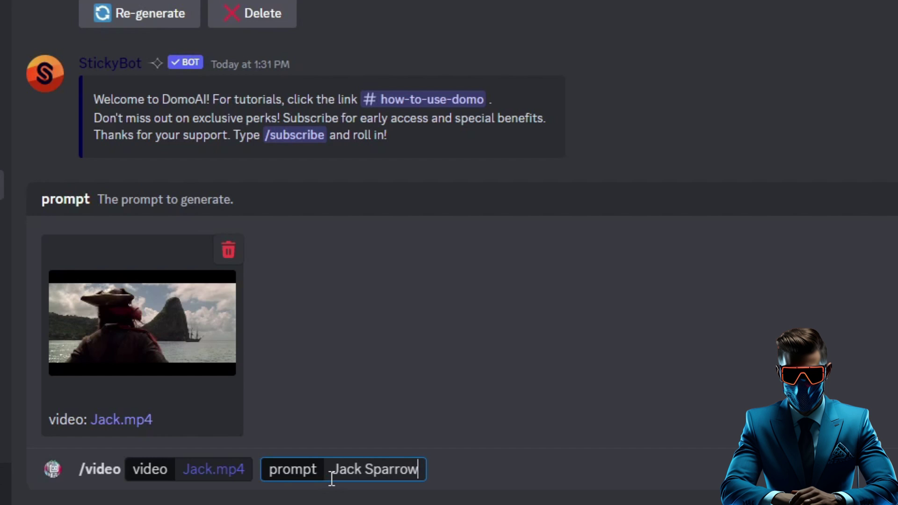
{"action": "key", "text": "Return"}
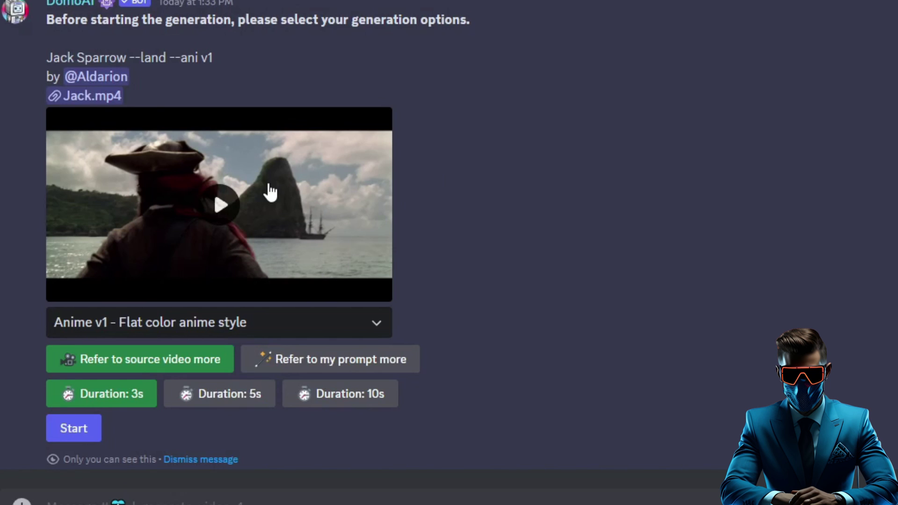
Step: Browse the style list, keep Anime v1 - Flat color anime style, and choose a 5-second duration
{"action": "left_click", "coordinate": [277, 328]}
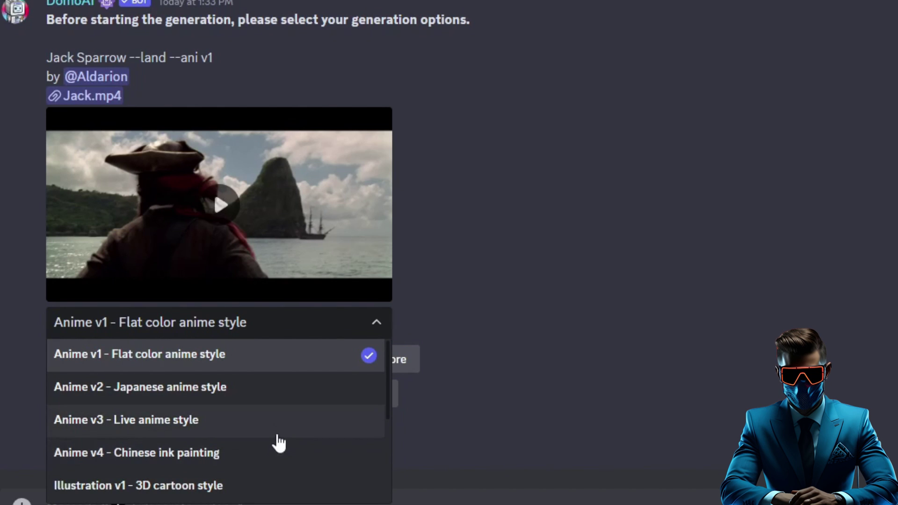
{"action": "scroll", "coordinate": [271, 469], "scroll_direction": "down", "scroll_amount": 3}
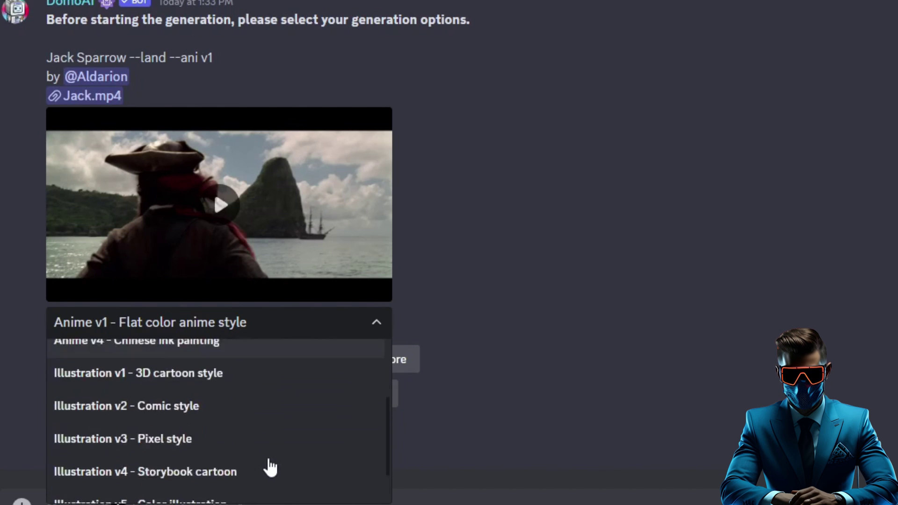
{"action": "scroll", "coordinate": [356, 435], "scroll_direction": "up", "scroll_amount": 1}
{"action": "scroll", "coordinate": [388, 402], "scroll_direction": "down", "scroll_amount": 1}
{"action": "scroll", "coordinate": [388, 425], "scroll_direction": "down", "scroll_amount": 1}
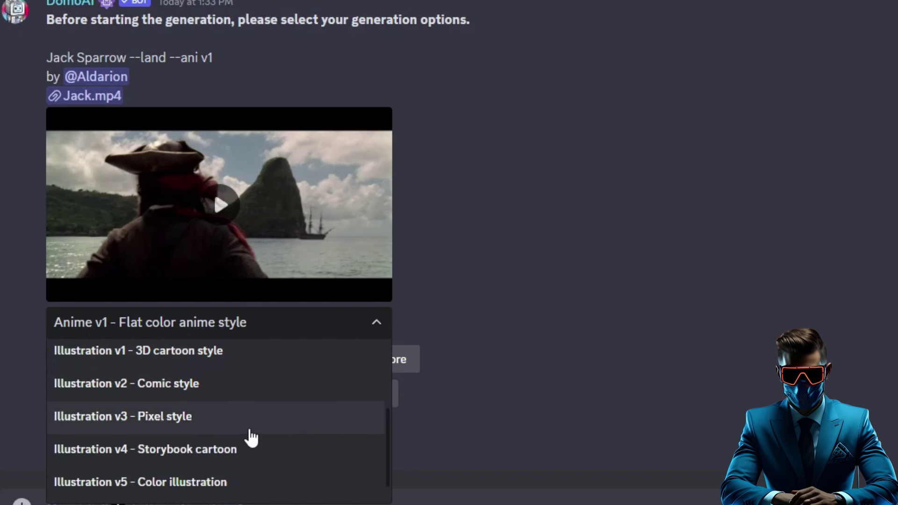
{"action": "scroll", "coordinate": [249, 423], "scroll_direction": "down", "scroll_amount": 1}
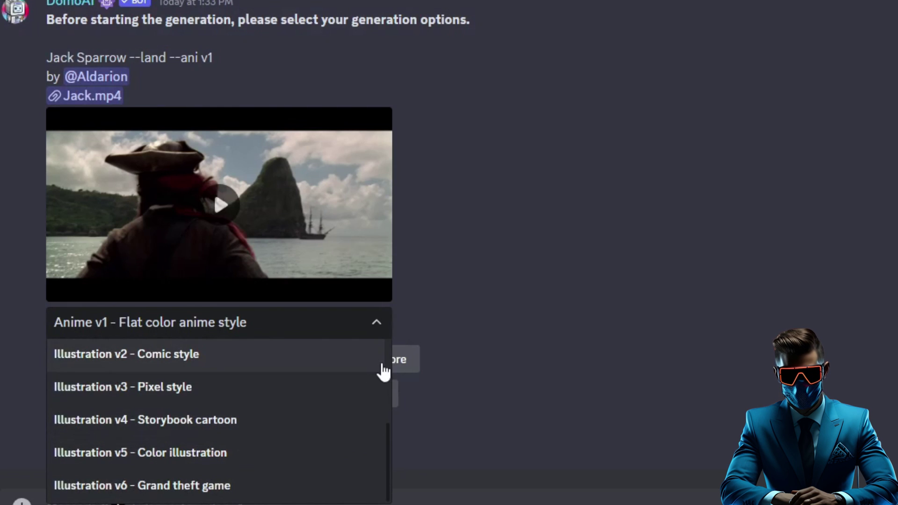
{"action": "scroll", "coordinate": [279, 362], "scroll_direction": "up", "scroll_amount": 5}
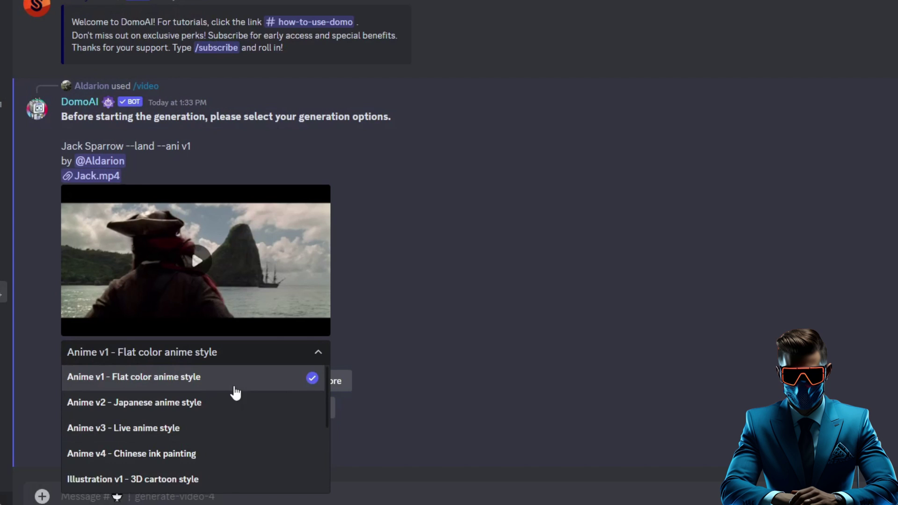
{"action": "left_click", "coordinate": [243, 384]}
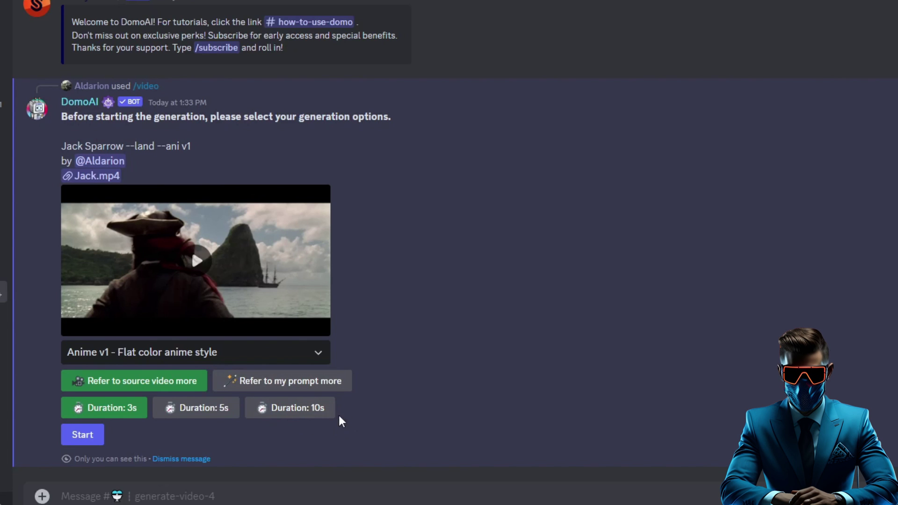
{"action": "left_click", "coordinate": [208, 413]}
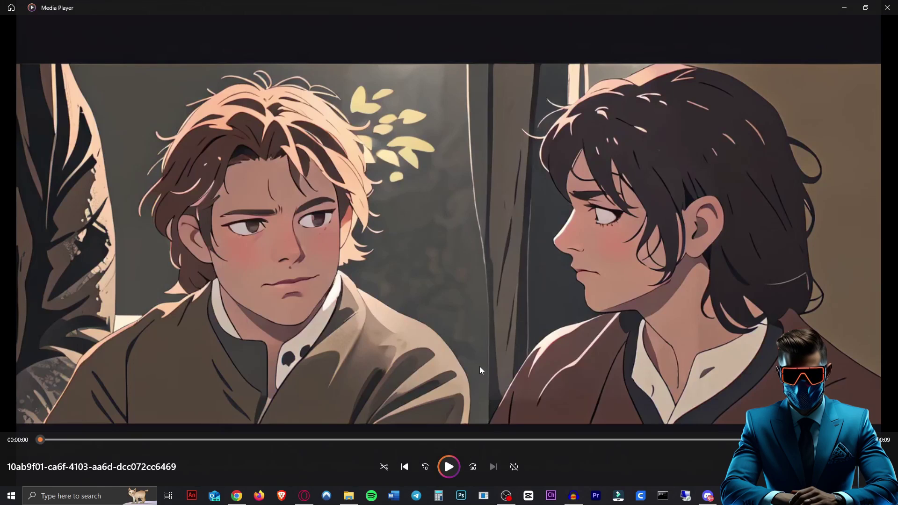
Step: Scrub through the anime-styled clip in Media Player to preview its frames
{"action": "left_click_drag", "start_coordinate": [51, 440], "coordinate": [629, 435]}
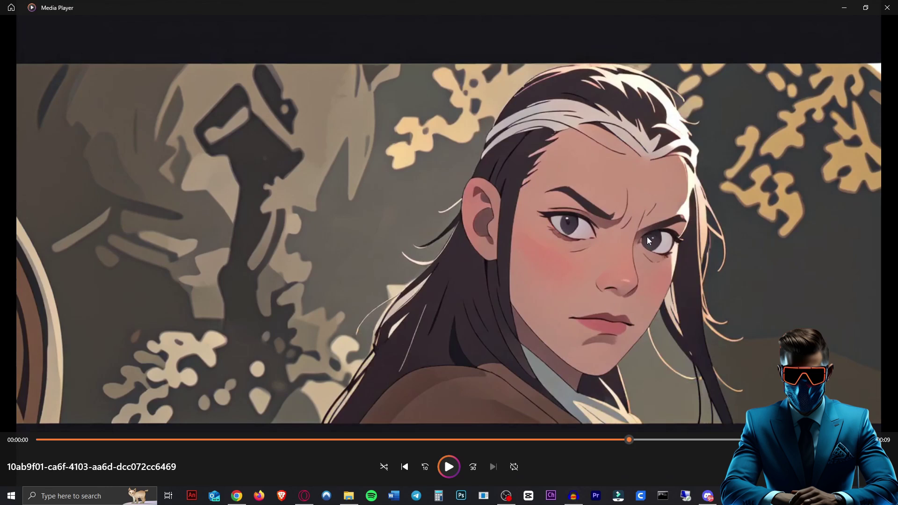
{"action": "left_click_drag", "start_coordinate": [622, 440], "coordinate": [35, 459]}
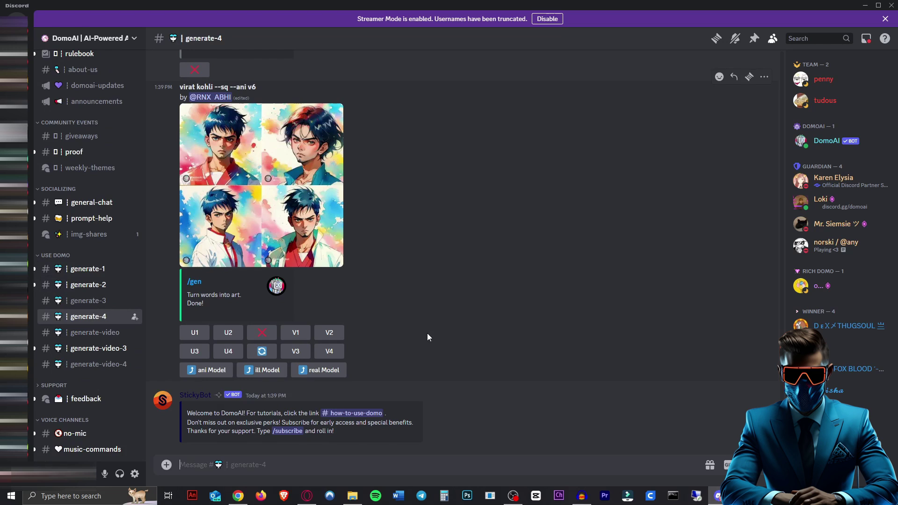
Step: Start a /real command, attach Monkey.webp, and paste 'Monkey D Luffy' as the prompt
{"action": "left_click", "coordinate": [393, 461]}
{"action": "type", "text": "/real"}
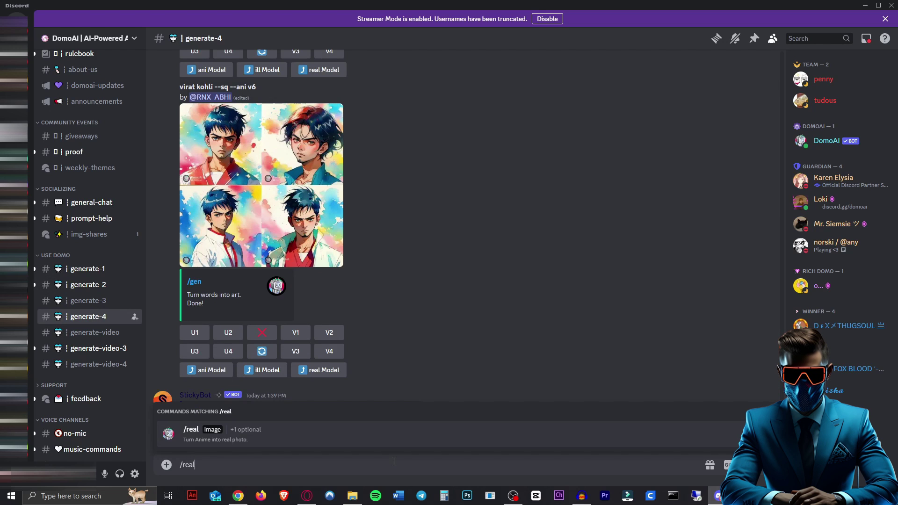
{"action": "left_click", "coordinate": [367, 431]}
{"action": "key", "text": "ctrl+v"}
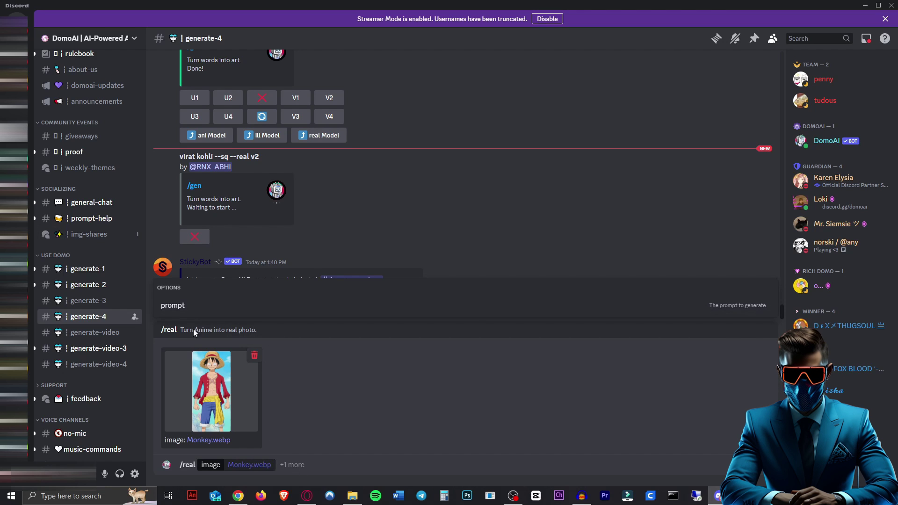
{"action": "left_click", "coordinate": [190, 306]}
{"action": "type", "text": "Monkey D Luffy"}
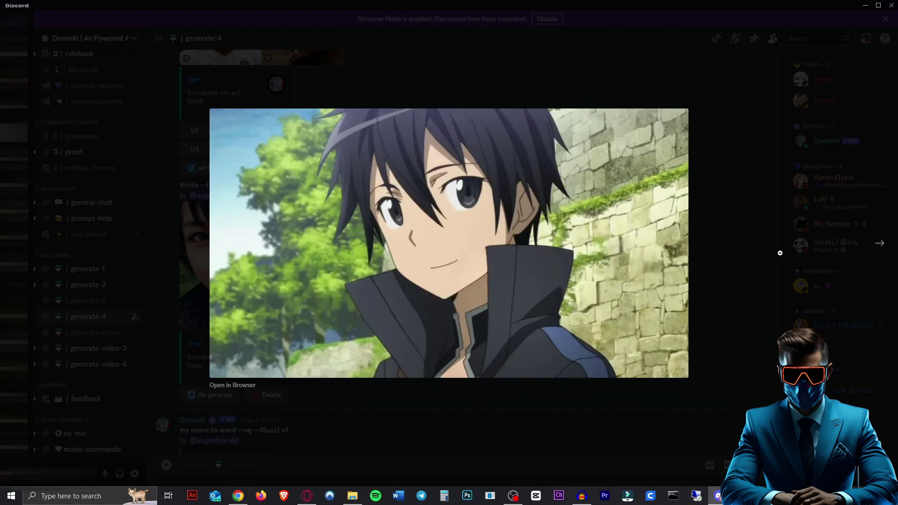
Step: Advance the image viewer to the realistic Naruto photo
{"action": "left_click", "coordinate": [879, 245]}
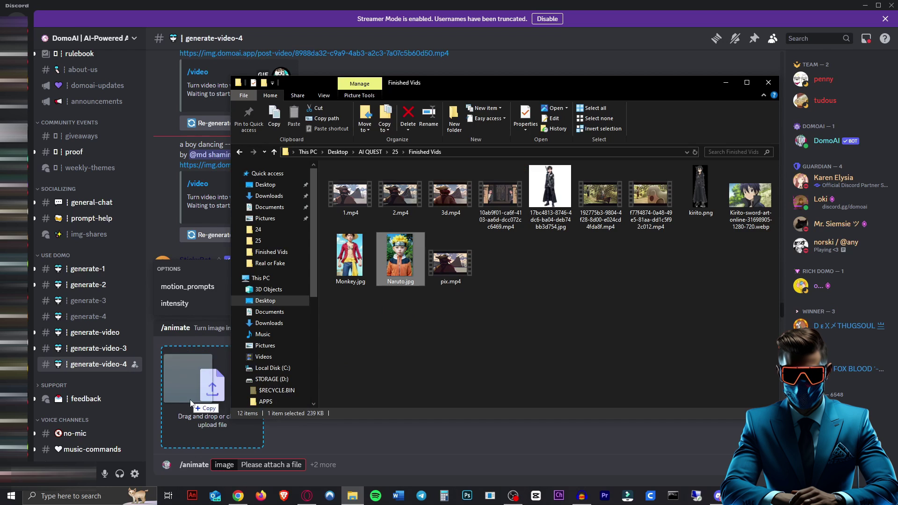
Step: Attach Naruto.jpg to /animate and paste the 'turning head left' motion prompt
{"action": "left_click_drag", "start_coordinate": [197, 358], "coordinate": [210, 391]}
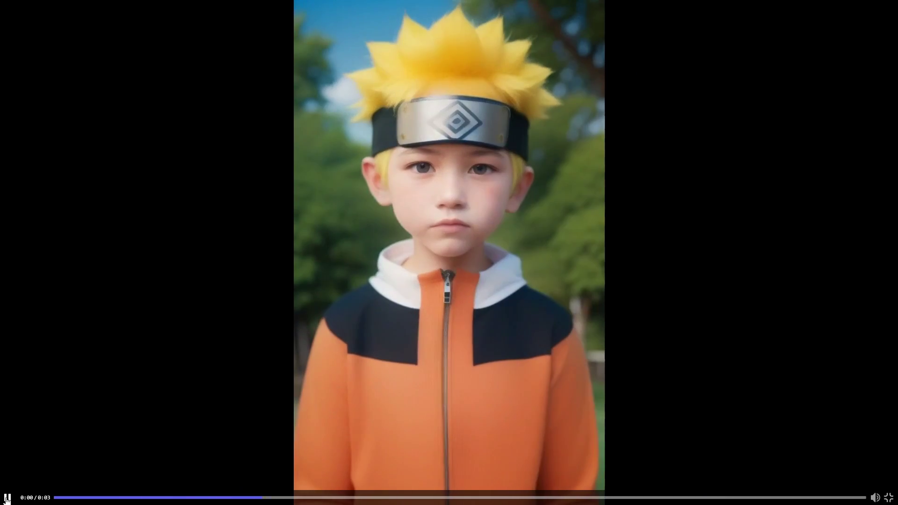
{"action": "key", "text": "space"}
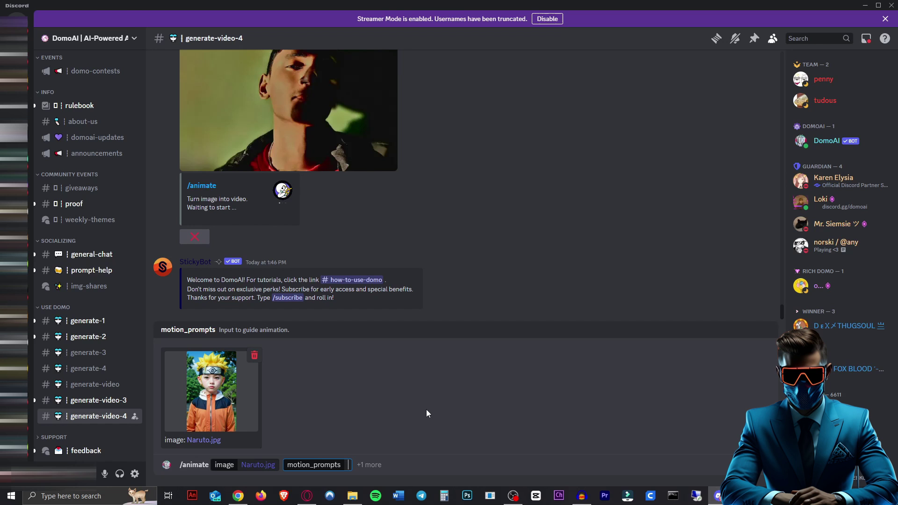
{"action": "type", "text": "turning head left"}
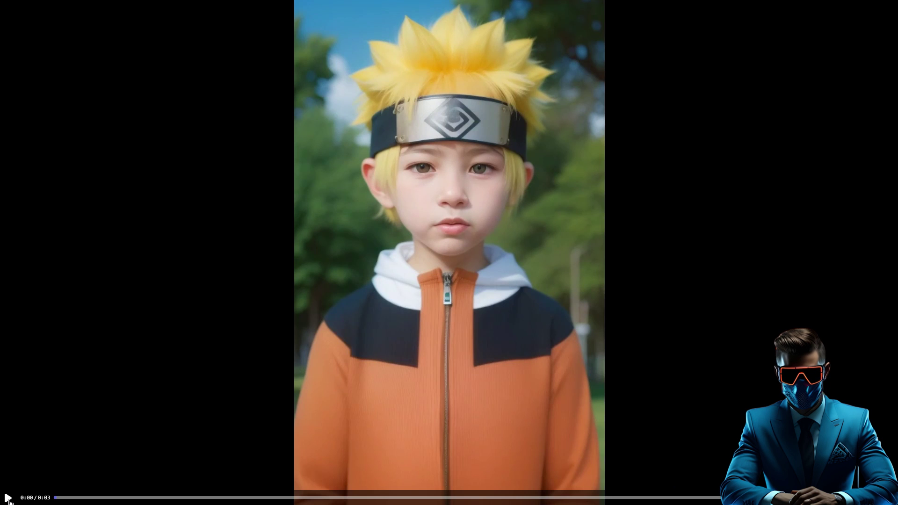
Step: Play the animated Naruto clip twice, then exit full-screen playback
{"action": "left_click", "coordinate": [9, 499]}
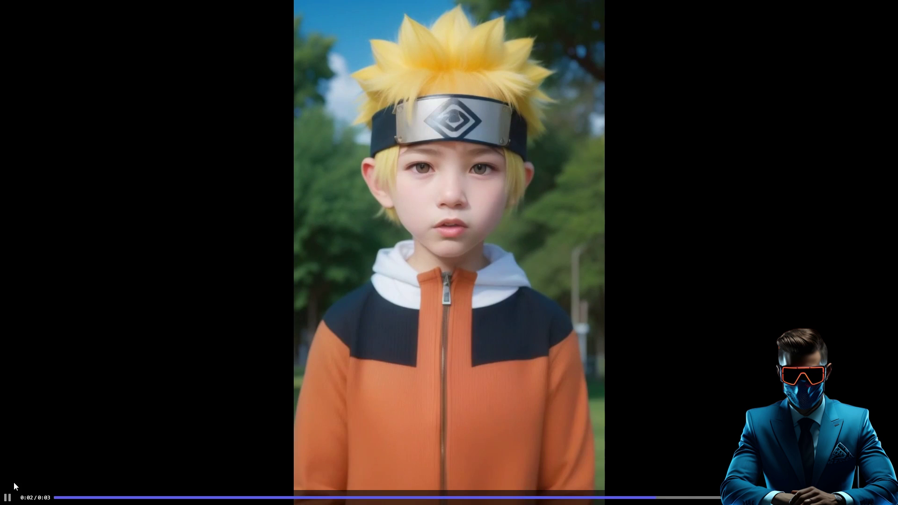
{"action": "left_click", "coordinate": [9, 500]}
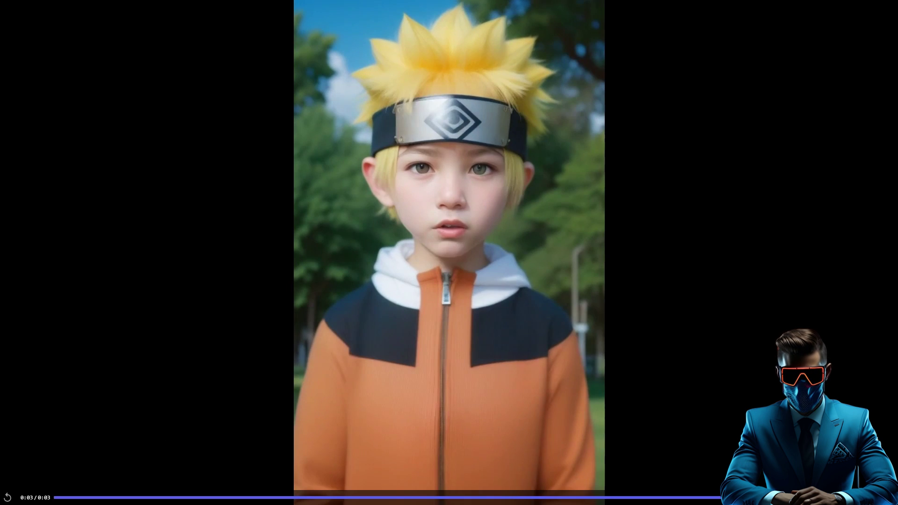
{"action": "key", "text": "Escape"}
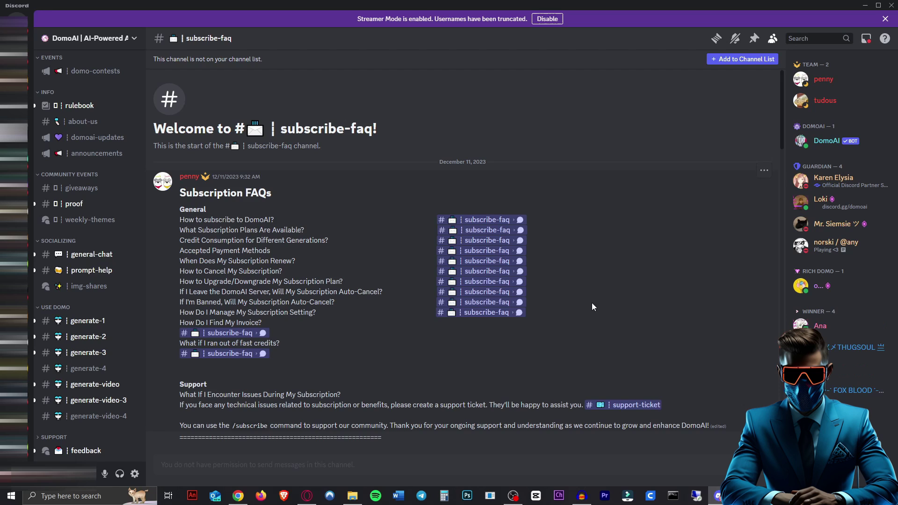
Step: Scroll the subscribe-faq channel down to the General section on subscribing
{"action": "scroll", "coordinate": [592, 214], "scroll_direction": "down", "scroll_amount": 3}
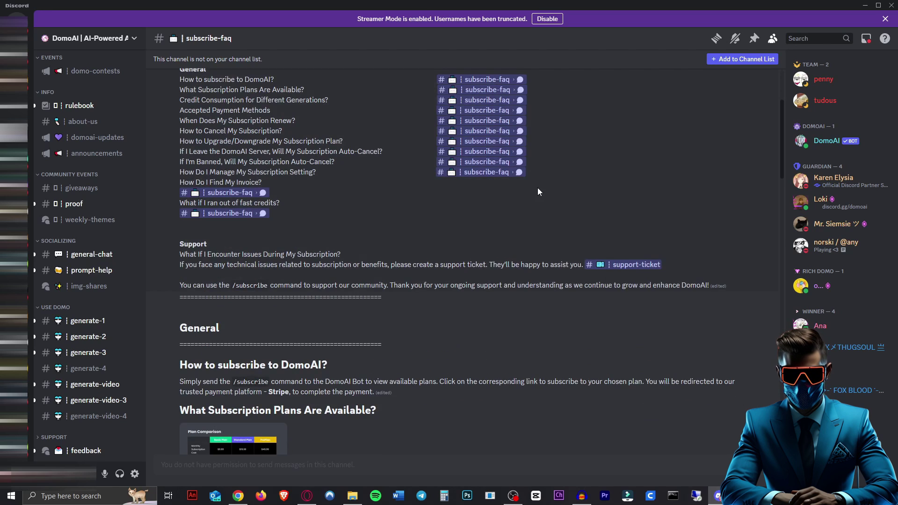